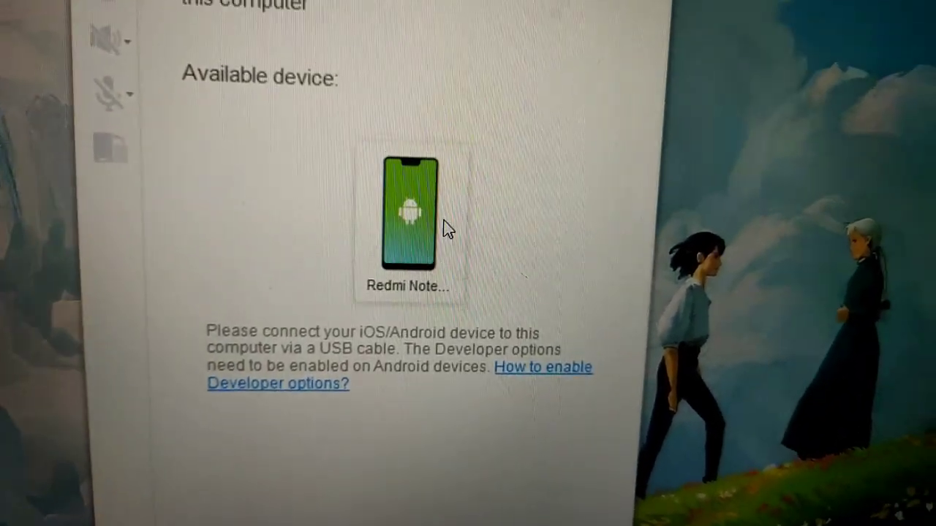
- Start casting the Redmi Note phone's screen in AirDroid Cast
{"action": "left_click", "coordinate": [447, 229]}
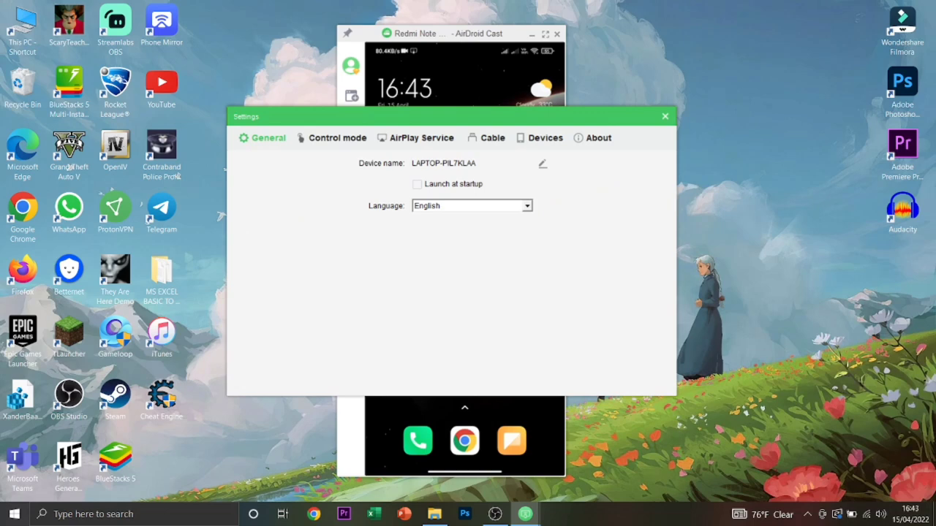
- Look through the Control mode, AirPlay Service, Cable, Devices and About settings pages
{"action": "left_click", "coordinate": [332, 138]}
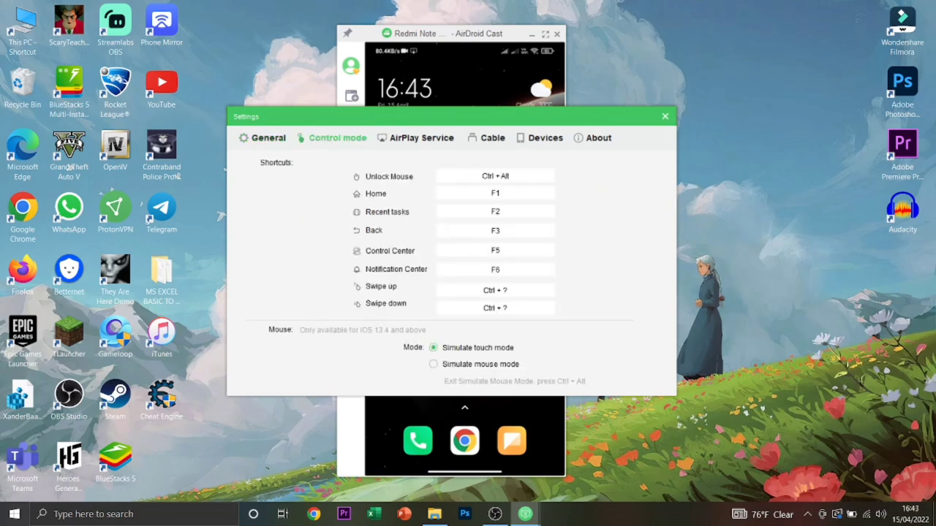
{"action": "left_click", "coordinate": [421, 138]}
{"action": "left_click", "coordinate": [492, 138]}
{"action": "left_click", "coordinate": [545, 138]}
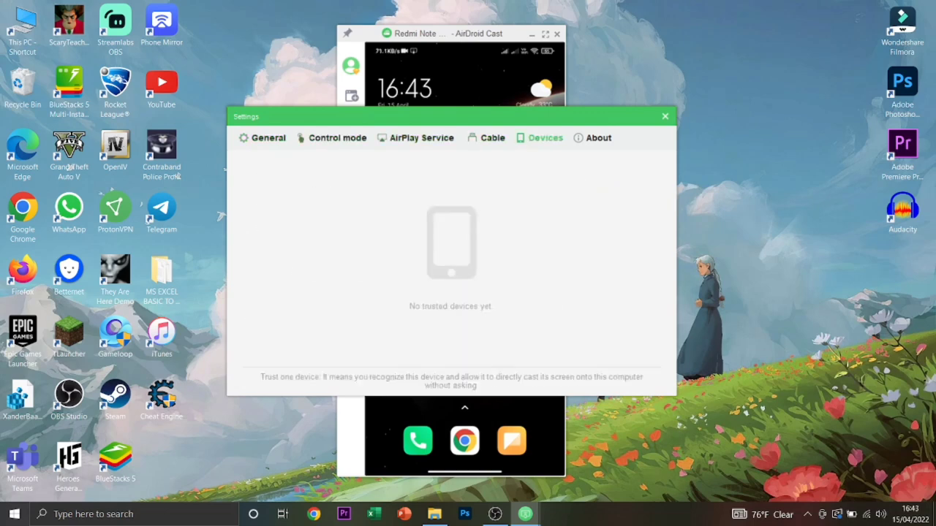
{"action": "left_click", "coordinate": [598, 138]}
{"action": "left_click", "coordinate": [421, 138]}
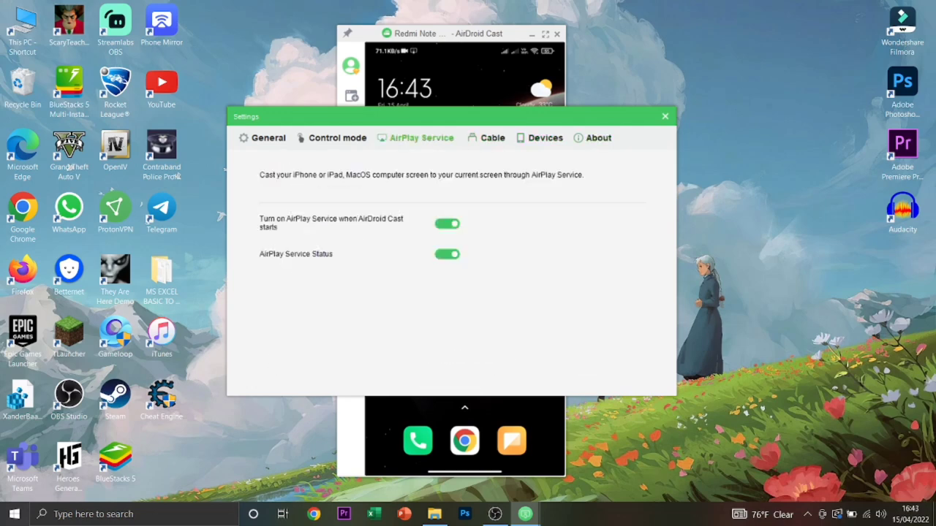
{"action": "left_click", "coordinate": [337, 138]}
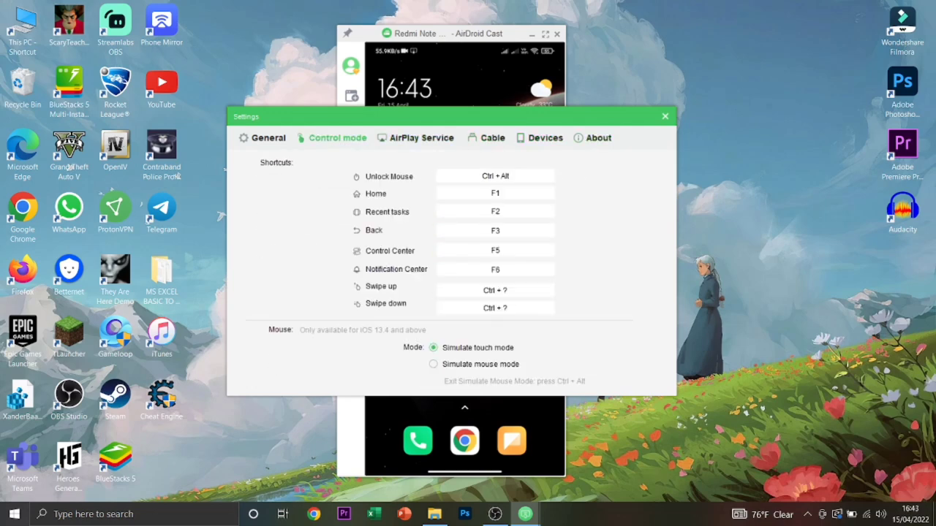
- On the Cable page, review the Android image quality choices and keep 1080P
{"action": "left_click", "coordinate": [492, 138]}
{"action": "left_click", "coordinate": [544, 137]}
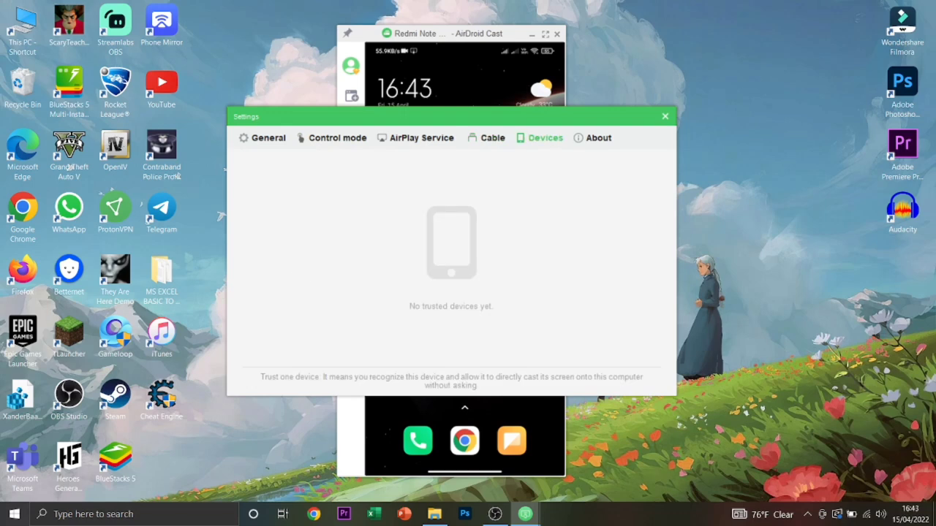
{"action": "left_click", "coordinate": [492, 138]}
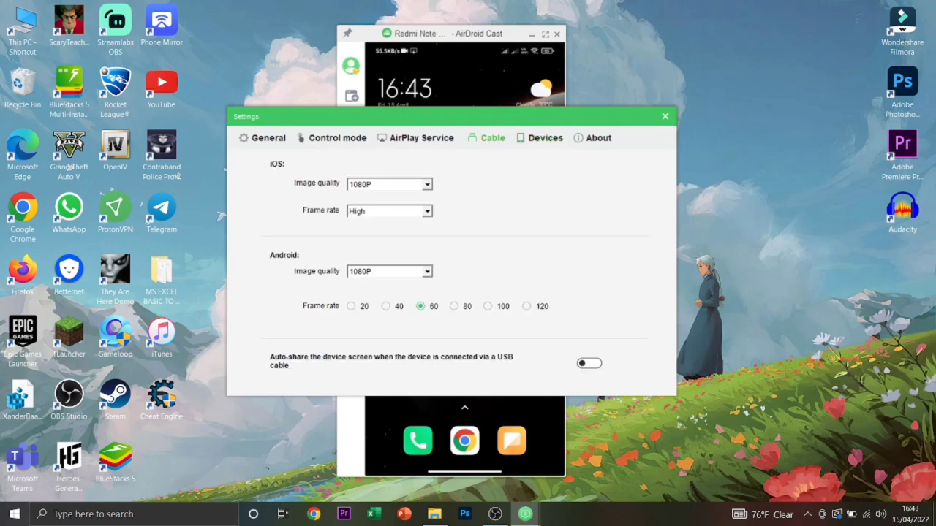
{"action": "left_click", "coordinate": [389, 272]}
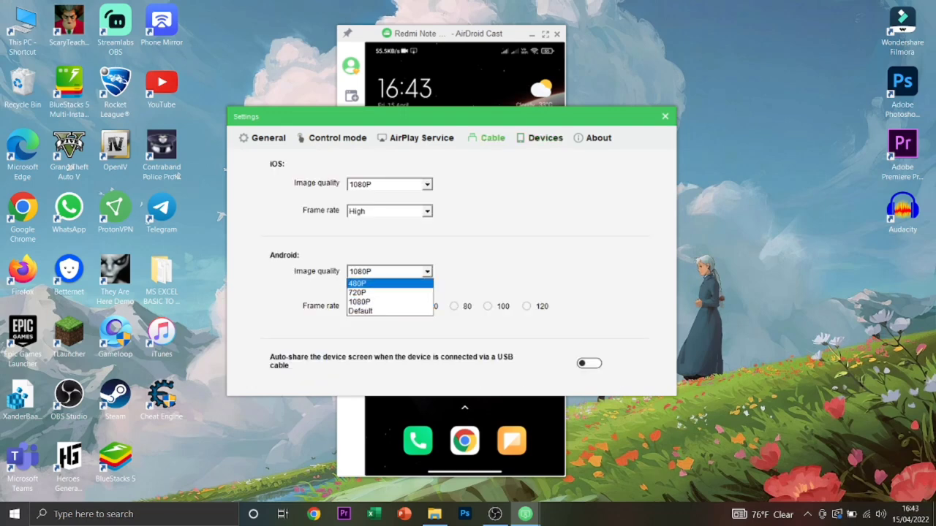
{"action": "key", "text": "Escape"}
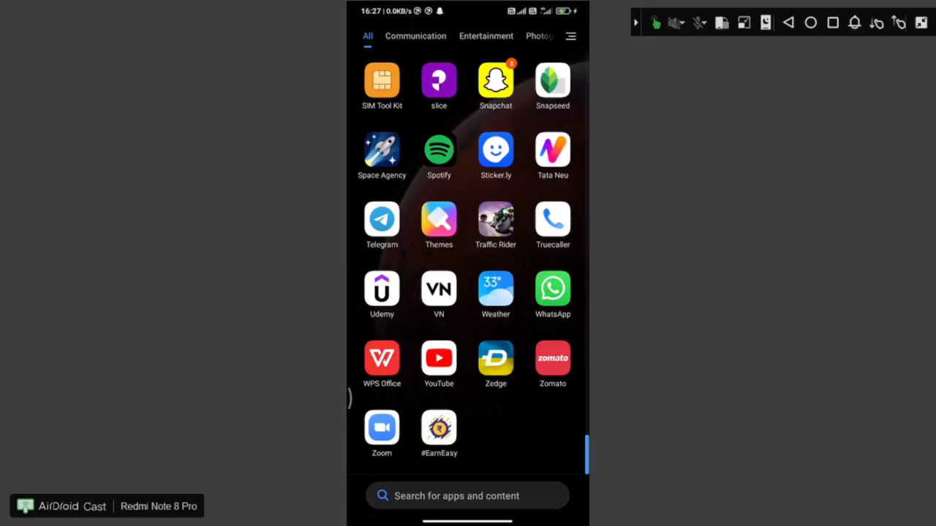
- Launch YouTube on the mirrored phone and scroll down its feed
{"action": "left_click", "coordinate": [437, 359]}
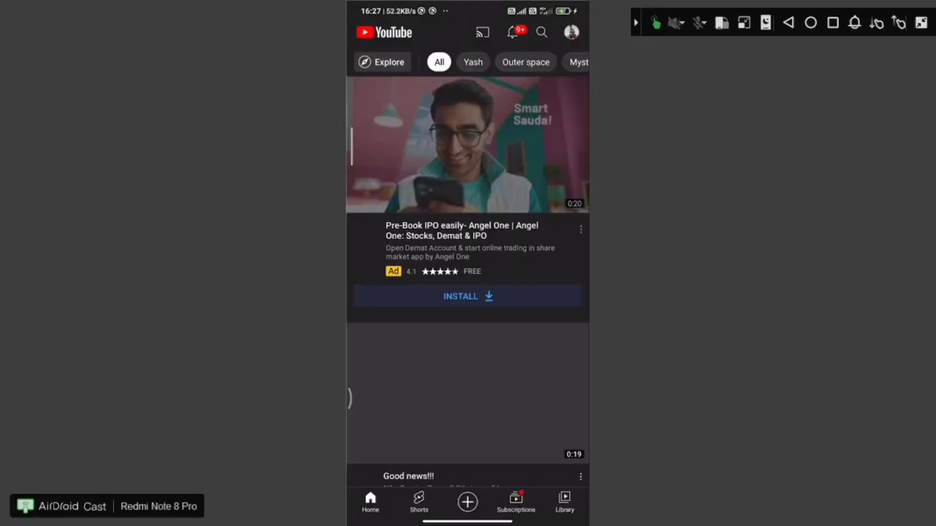
{"action": "scroll", "coordinate": [468, 268], "scroll_direction": "down", "scroll_amount": 1}
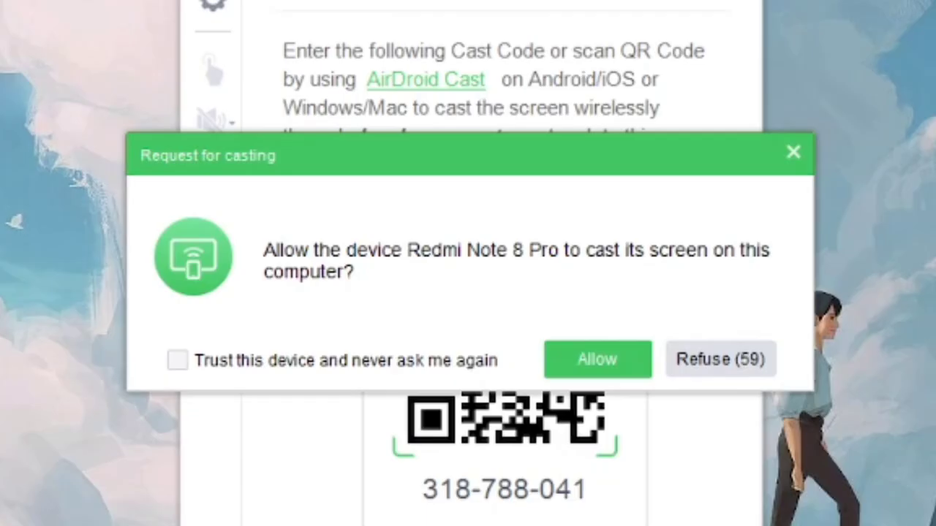
- Allow the Redmi Note 8 Pro's request to cast its screen
{"action": "left_click", "coordinate": [597, 359]}
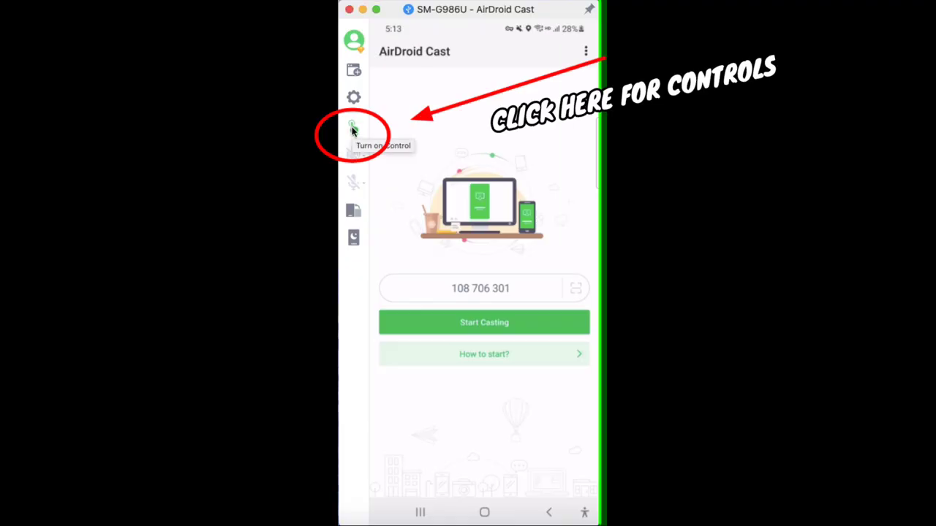
- Turn on control of the mirrored phone and use its recents and home buttons
{"action": "left_click", "coordinate": [357, 129]}
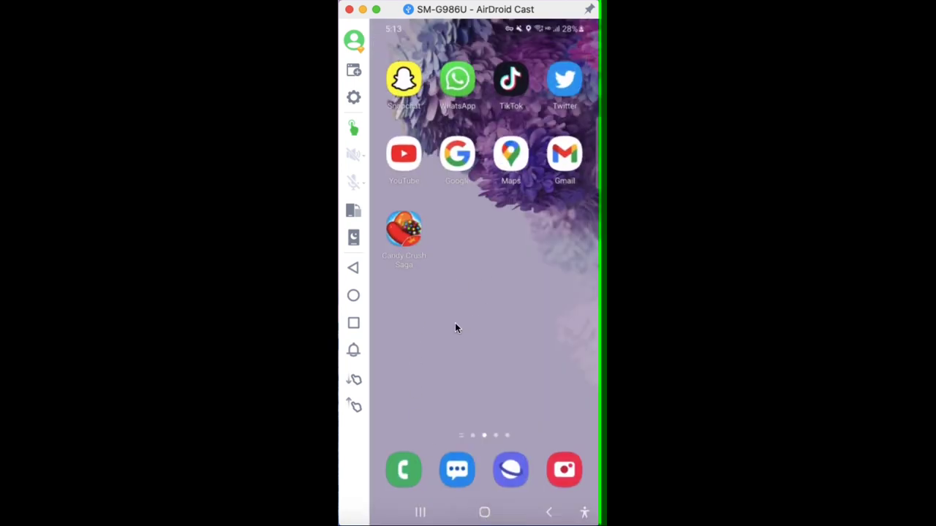
{"action": "left_click", "coordinate": [421, 512]}
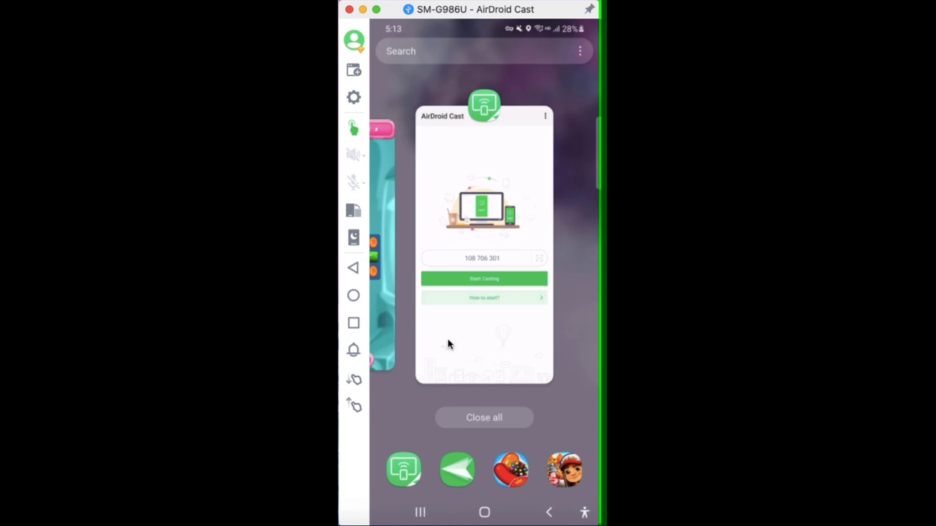
{"action": "left_click", "coordinate": [485, 513]}
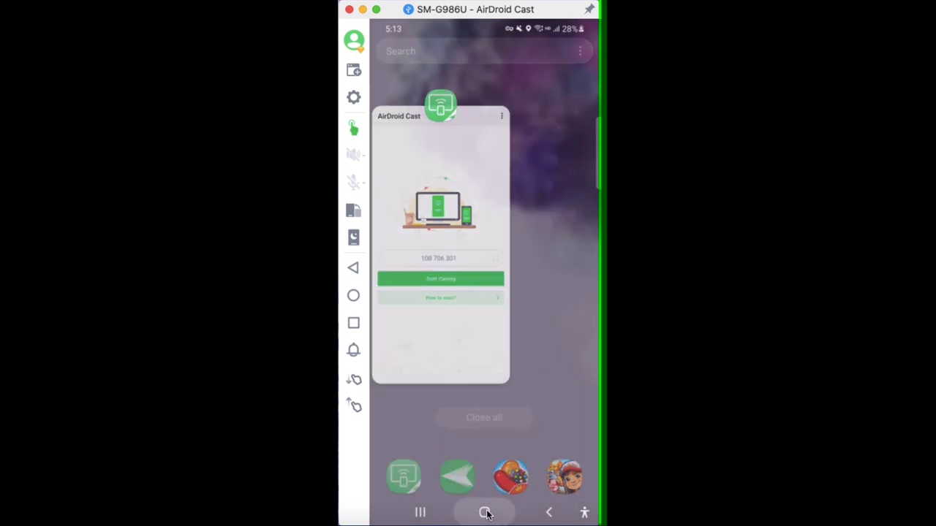
- Launch Candy Crush Saga and swap candies to make three matches
{"action": "left_click", "coordinate": [406, 230]}
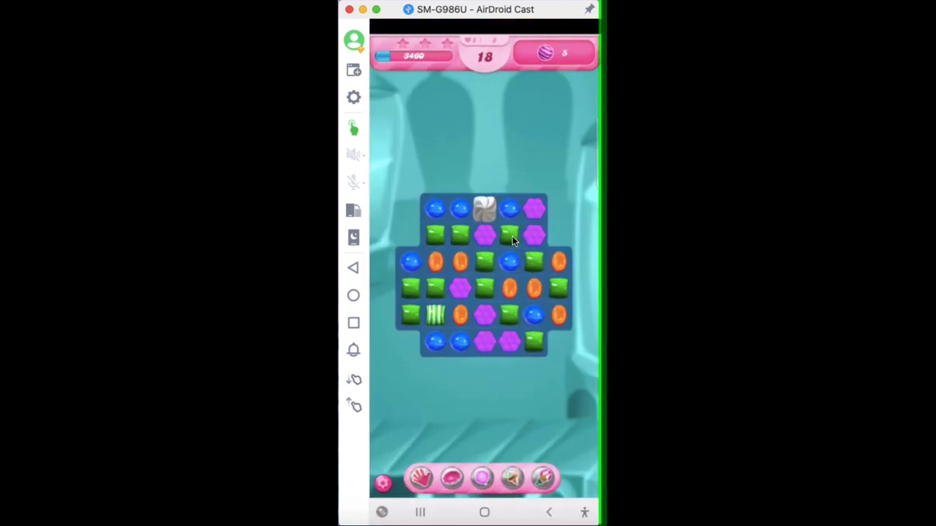
{"action": "left_click_drag", "start_coordinate": [512, 236], "coordinate": [482, 236]}
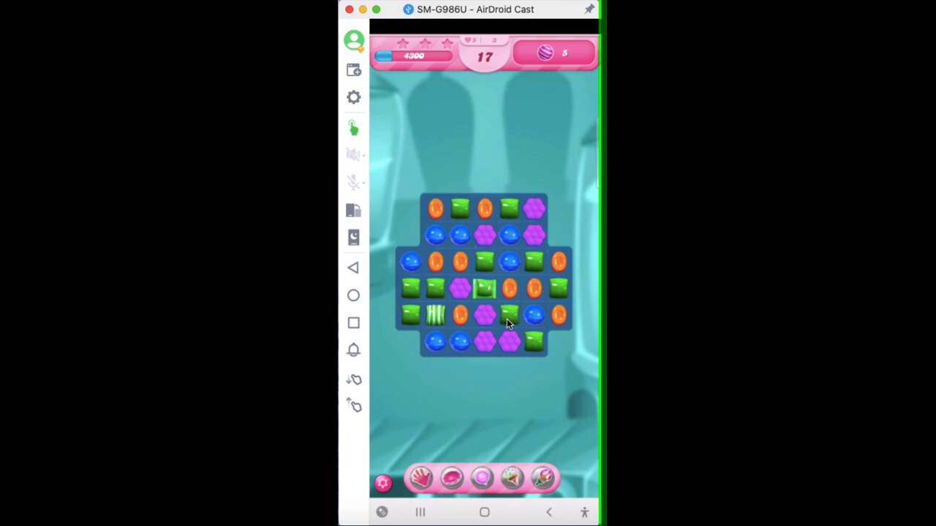
{"action": "left_click_drag", "start_coordinate": [506, 318], "coordinate": [453, 320]}
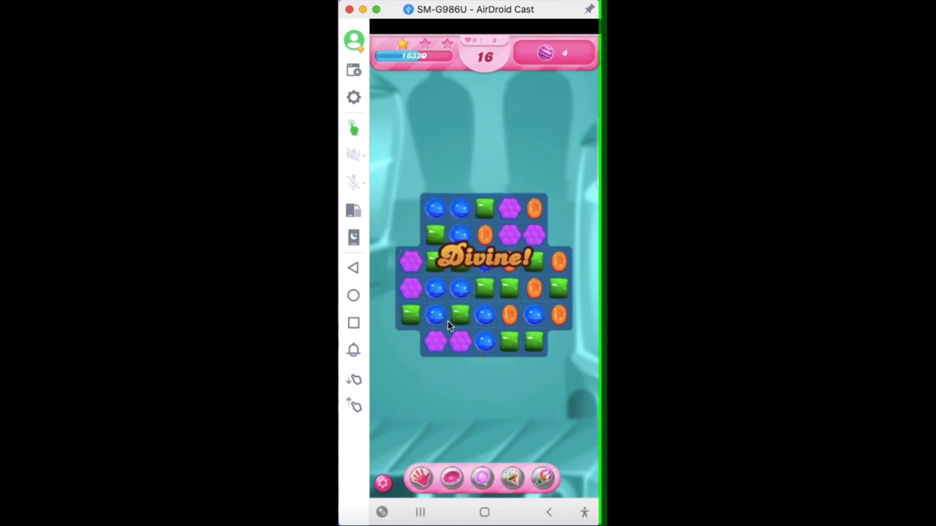
{"action": "left_click_drag", "start_coordinate": [484, 262], "coordinate": [483, 300]}
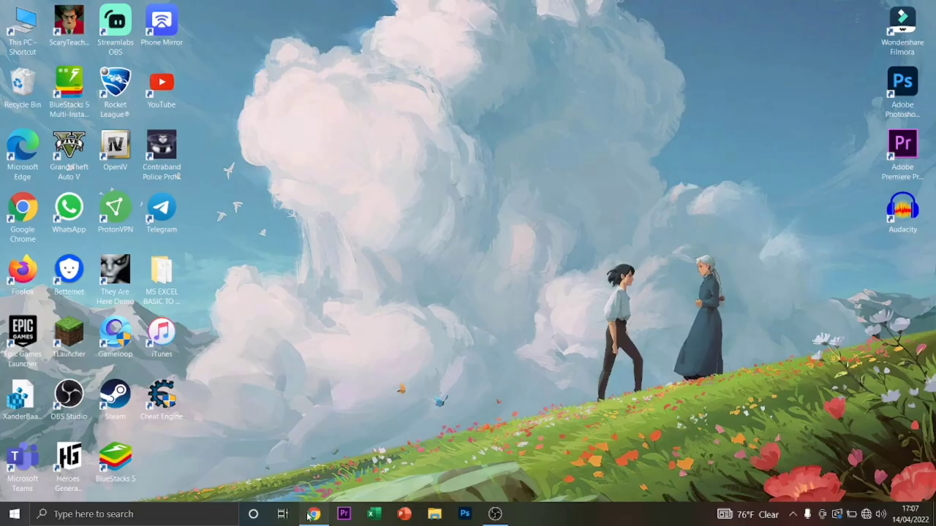
- Go to the AirDroid Cast download page in Chrome and scroll to the Windows, macOS, Android and iOS options
{"action": "left_click", "coordinate": [314, 514]}
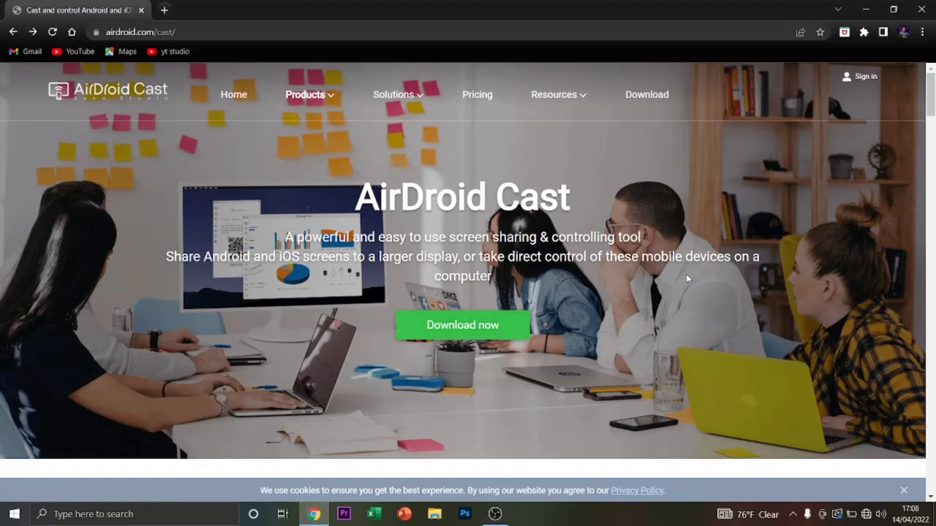
{"action": "left_click", "coordinate": [488, 322]}
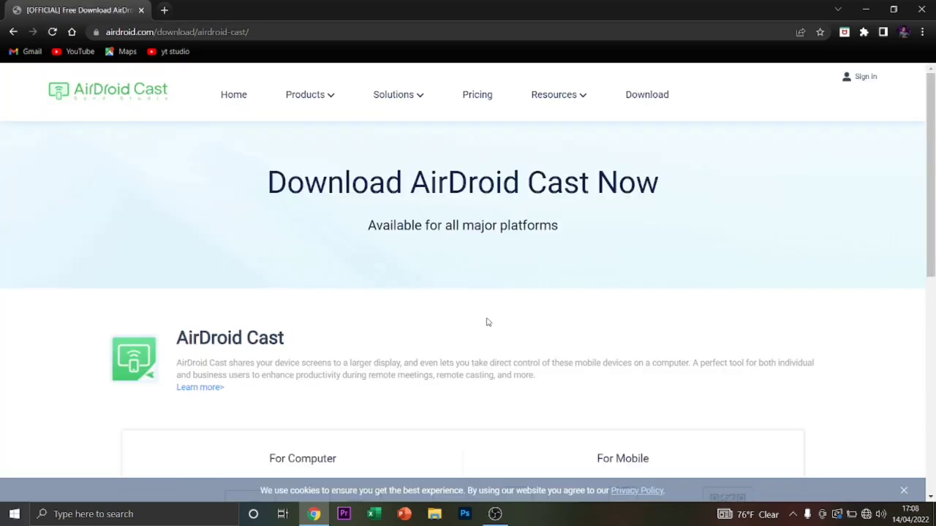
{"action": "scroll", "coordinate": [399, 313], "scroll_direction": "down", "scroll_amount": 1}
{"action": "scroll", "coordinate": [399, 312], "scroll_direction": "up", "scroll_amount": 1}
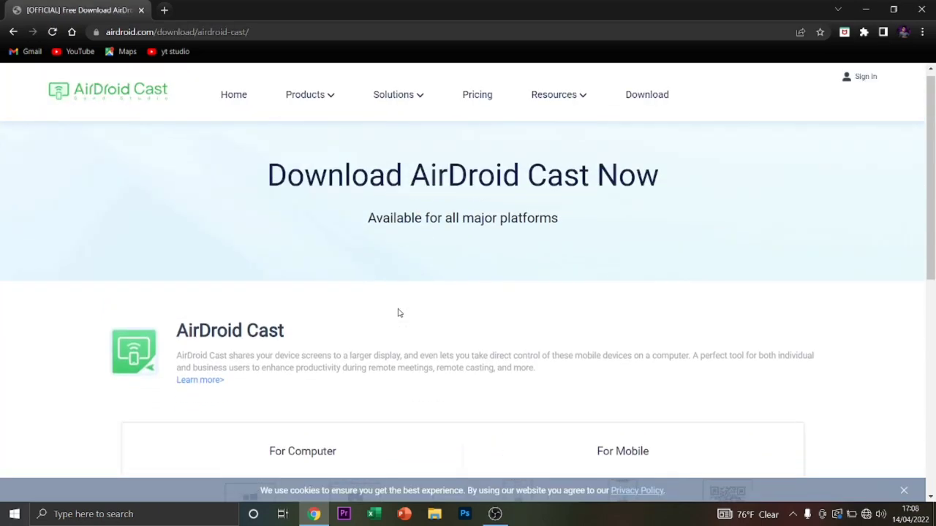
{"action": "scroll", "coordinate": [399, 313], "scroll_direction": "down", "scroll_amount": 3}
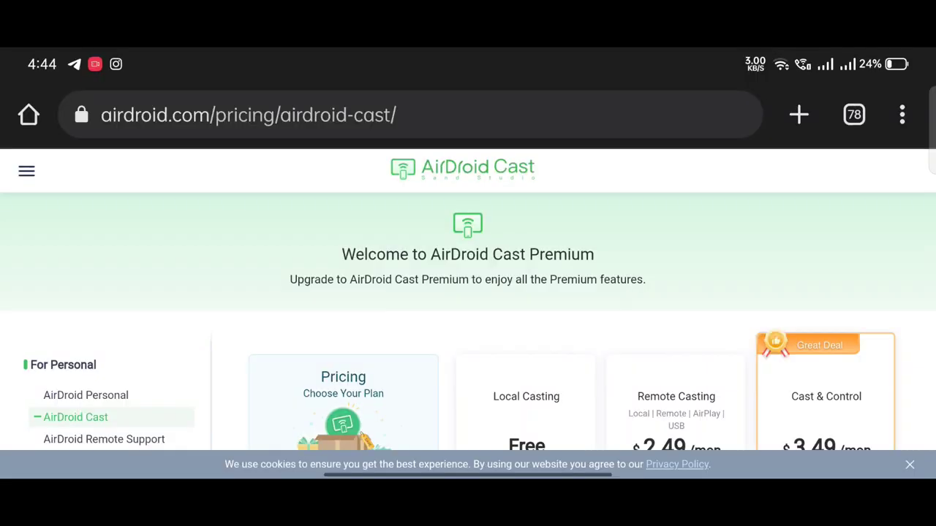
- Scroll through the pricing Features table and back up to the Free, $2.49 and $3.49 plans
{"action": "scroll", "coordinate": [246, 277], "scroll_direction": "down", "scroll_amount": 3}
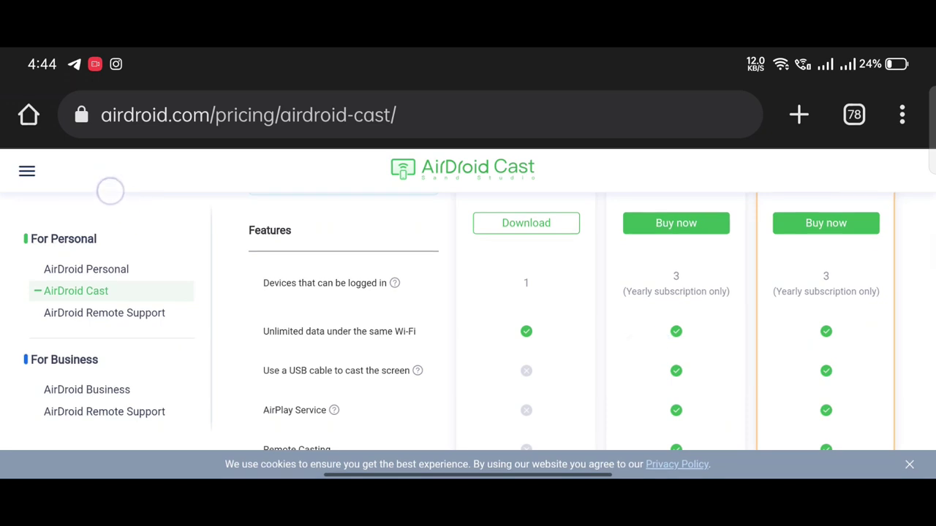
{"action": "scroll", "coordinate": [661, 347], "scroll_direction": "down", "scroll_amount": 1}
{"action": "scroll", "coordinate": [661, 347], "scroll_direction": "down", "scroll_amount": 2}
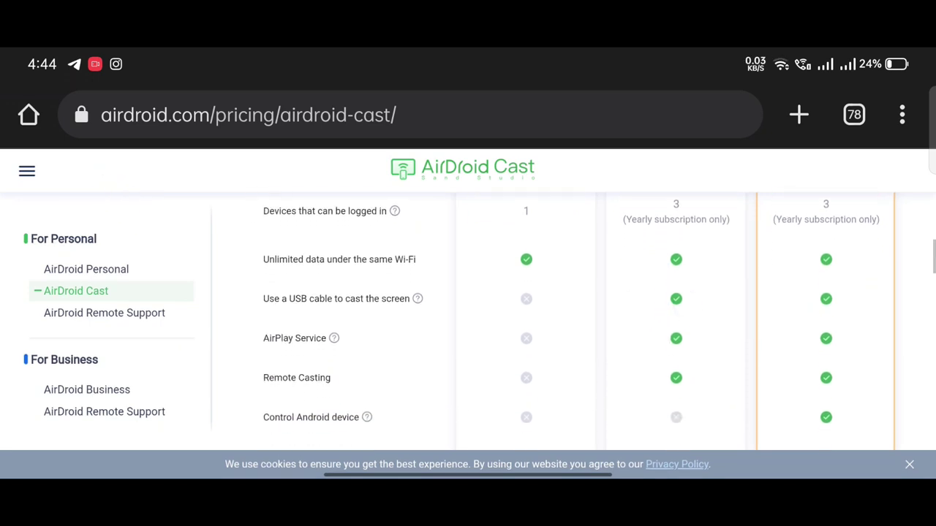
{"action": "scroll", "coordinate": [742, 345], "scroll_direction": "down", "scroll_amount": 3}
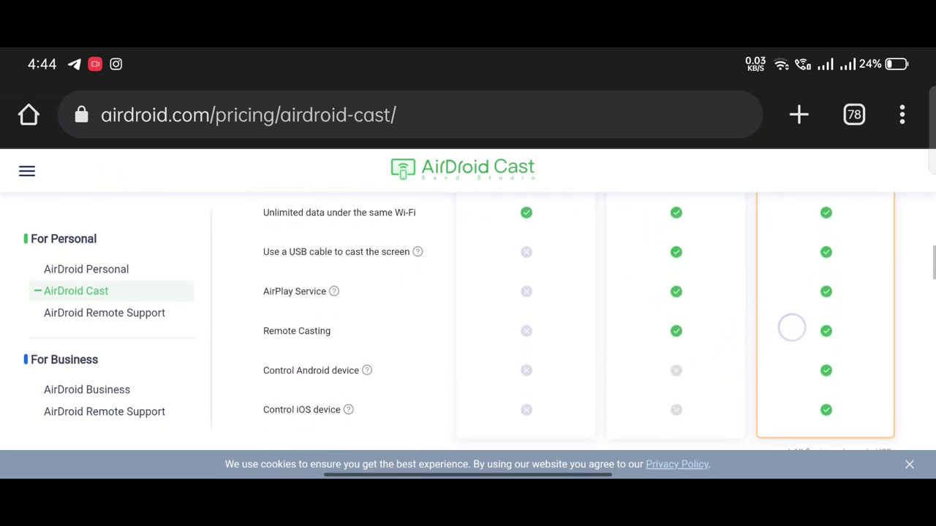
{"action": "scroll", "coordinate": [814, 307], "scroll_direction": "up", "scroll_amount": 2}
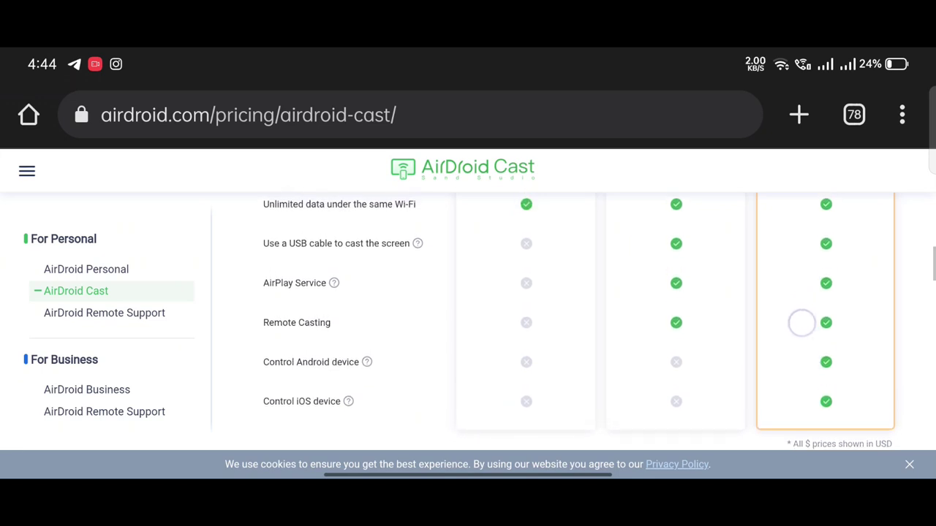
{"action": "scroll", "coordinate": [768, 360], "scroll_direction": "up", "scroll_amount": 3}
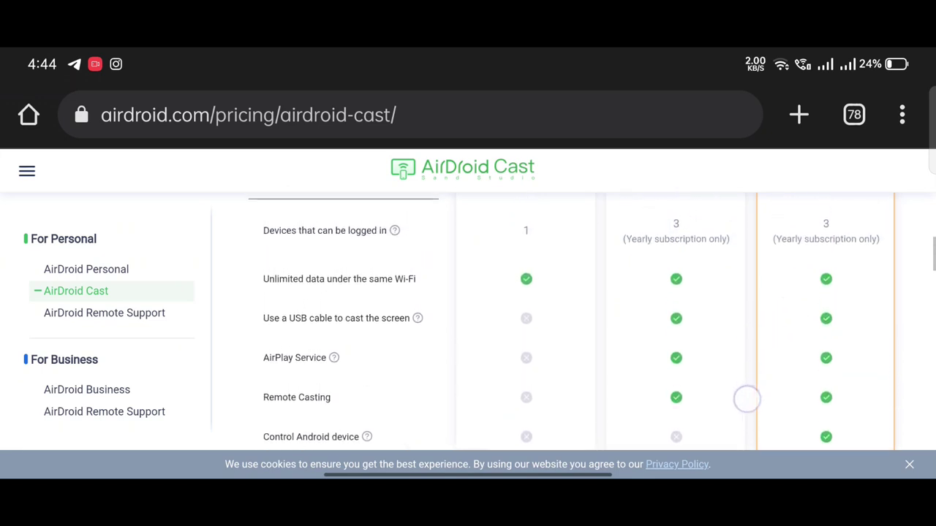
{"action": "scroll", "coordinate": [775, 378], "scroll_direction": "up", "scroll_amount": 2}
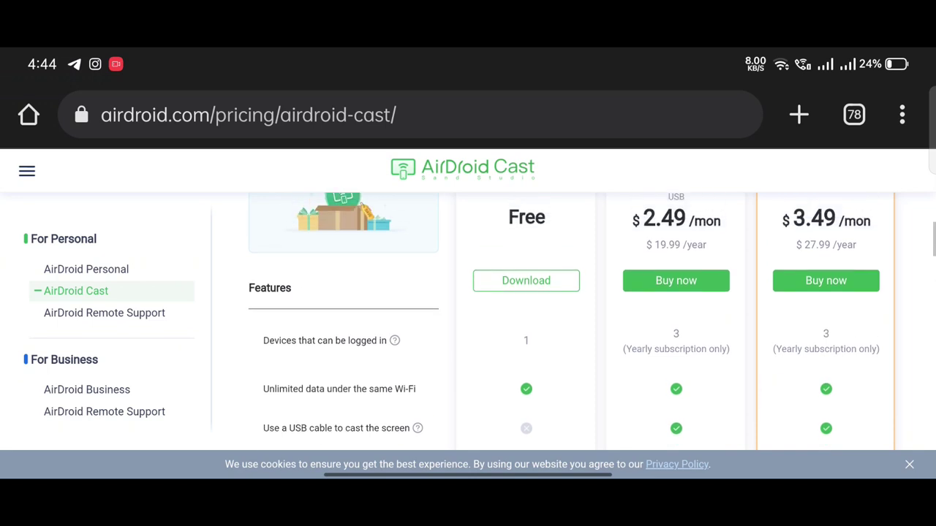
{"action": "scroll", "coordinate": [783, 365], "scroll_direction": "up", "scroll_amount": 1}
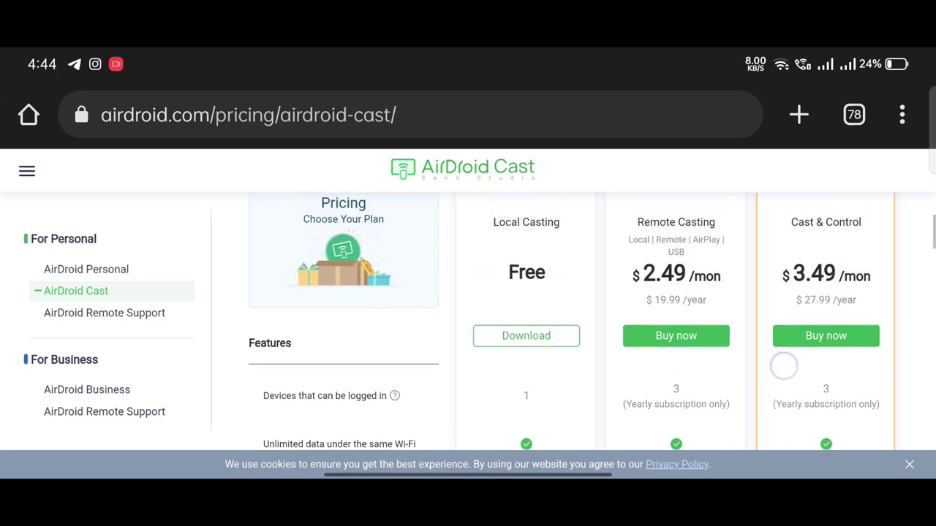